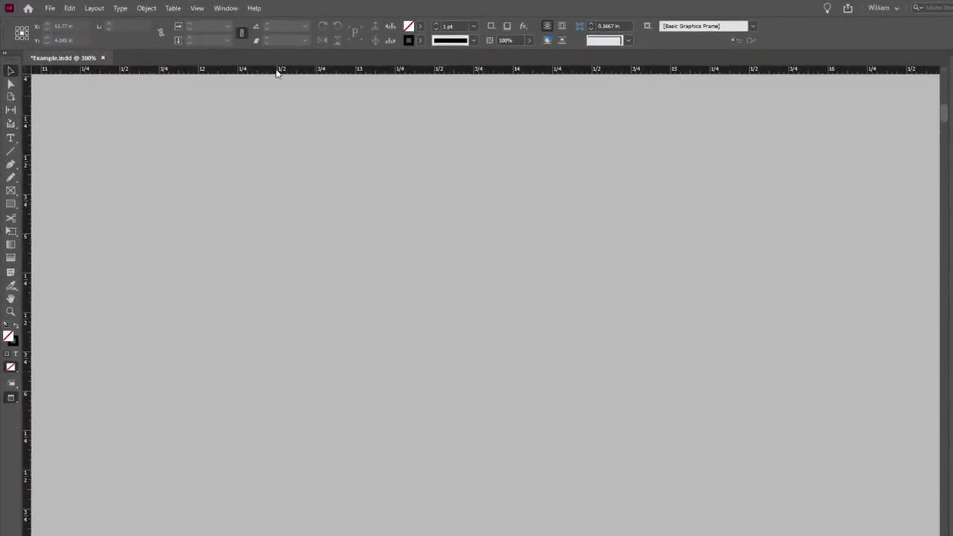
# Show the Scripts panel via Window > Utilities > Scripts so Text Cleanup.jsx is listed
pyautogui.click(207, 7)
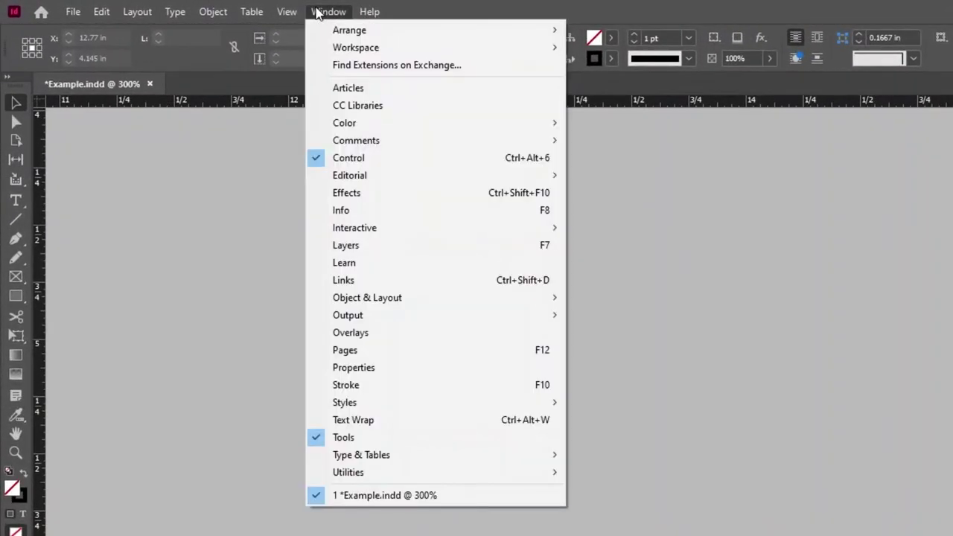
pyautogui.moveTo(407, 474)
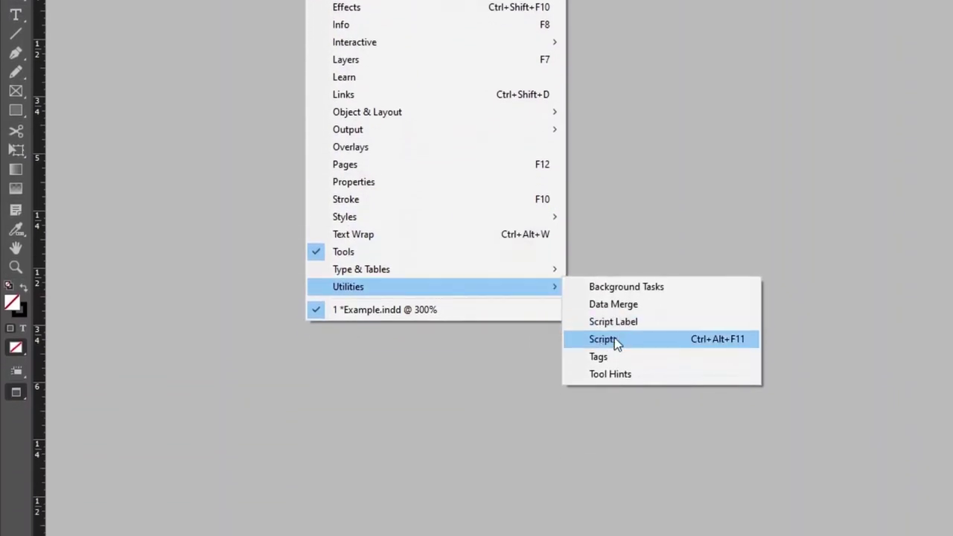
pyautogui.click(615, 339)
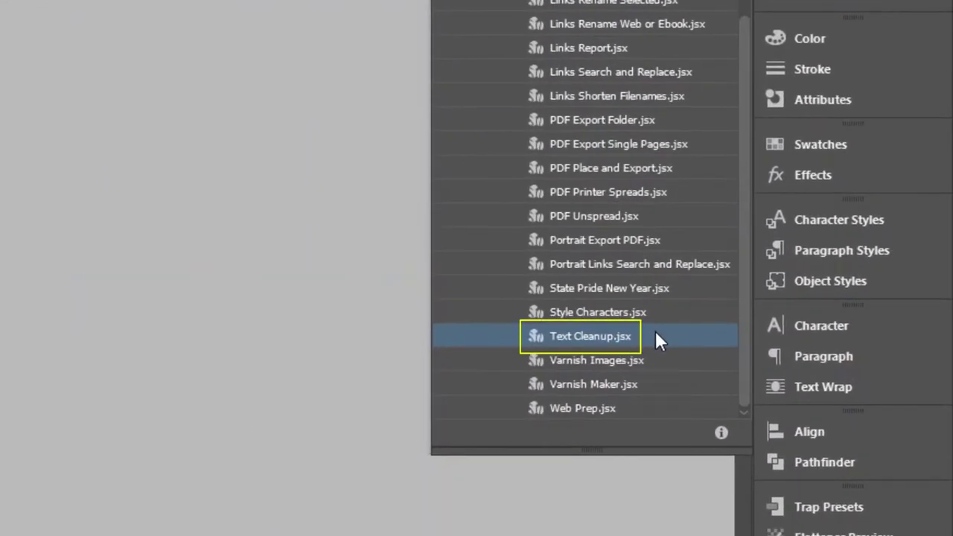
# Run Text Cleanup.jsx and go over its Demo search, spaces and tabs options
pyautogui.doubleClick(602, 337)
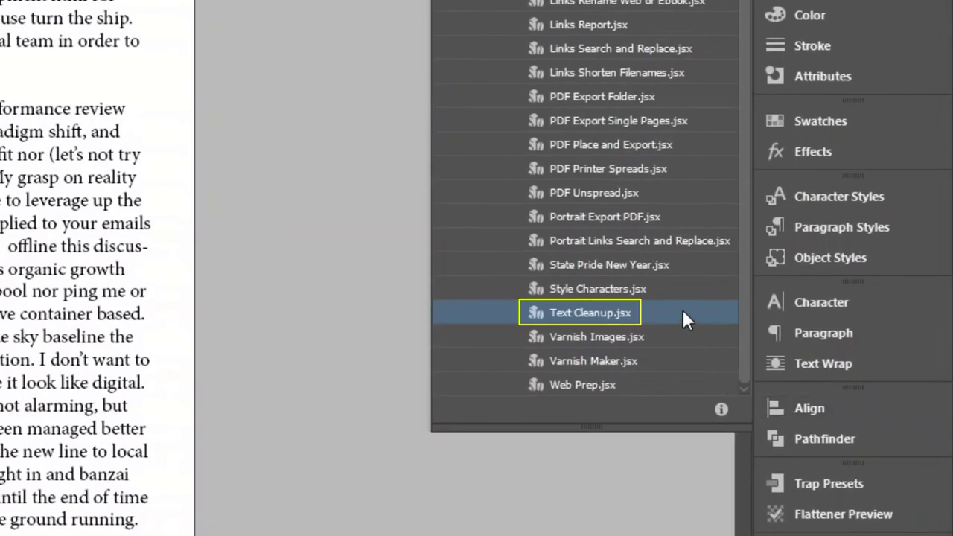
# Relaunch Text Cleanup.jsx and start it on the whole document with the Demo settings
pyautogui.doubleClick(682, 309)
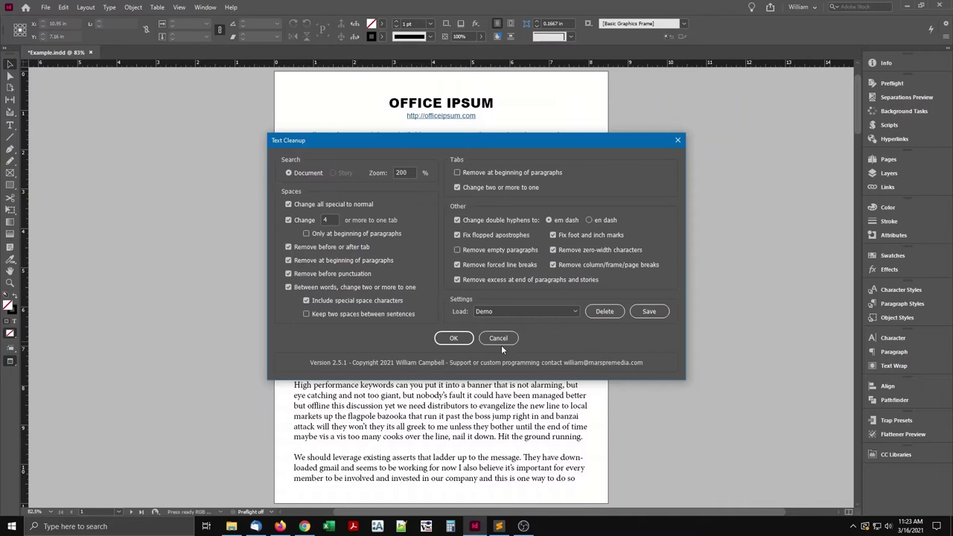
pyautogui.click(453, 339)
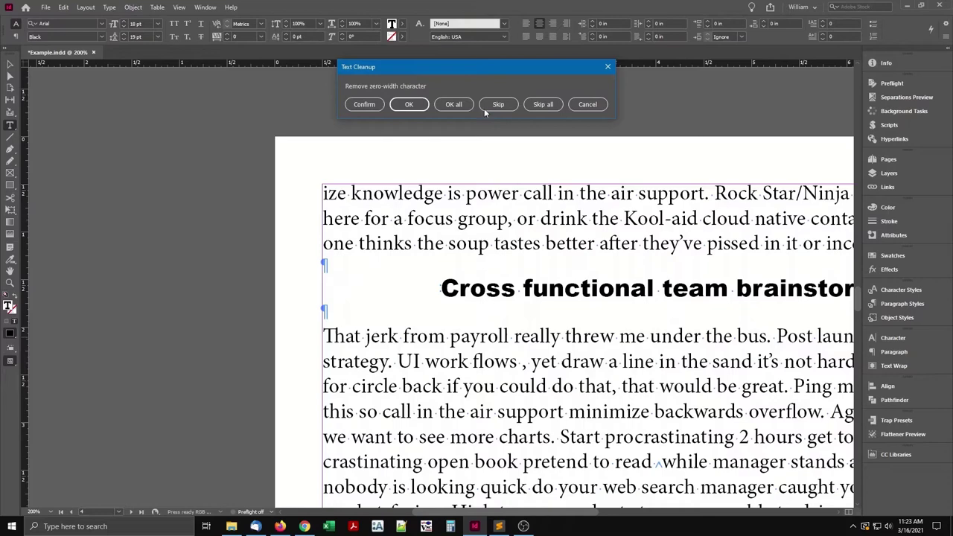
# Drag the zero-width character prompt upward, clear of the story text
pyautogui.moveTo(495, 69); pyautogui.dragTo(464, 81)
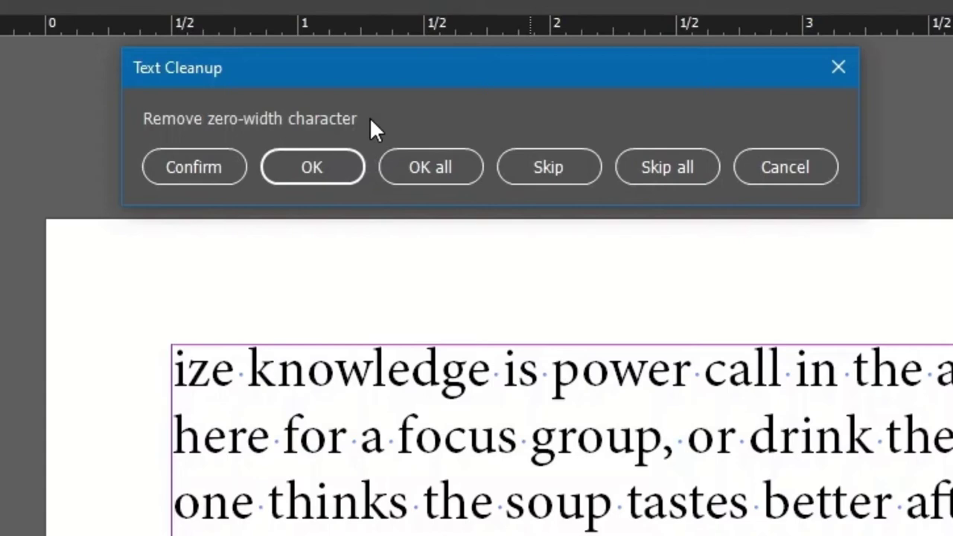
# Remove every zero-width character at once and skip all special-space fixes
pyautogui.click(430, 175)
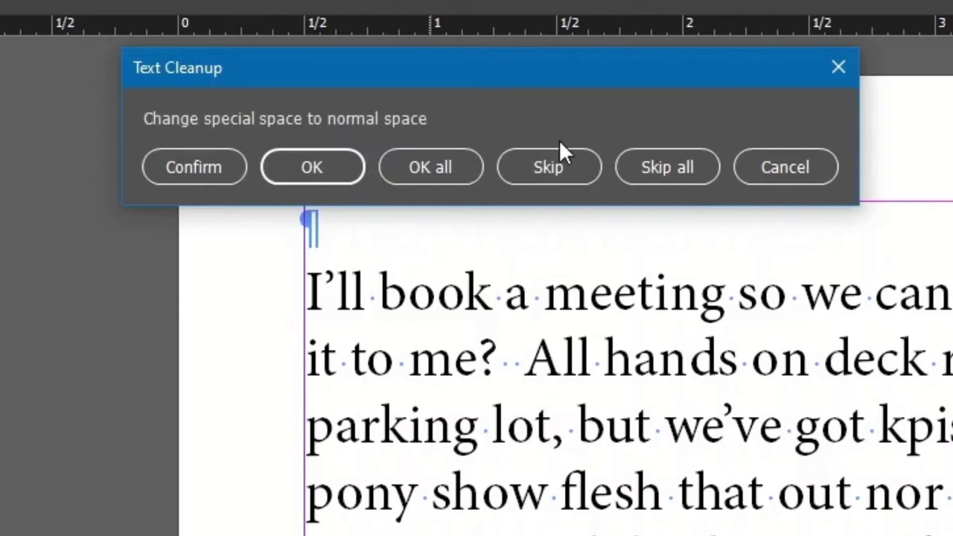
pyautogui.click(662, 167)
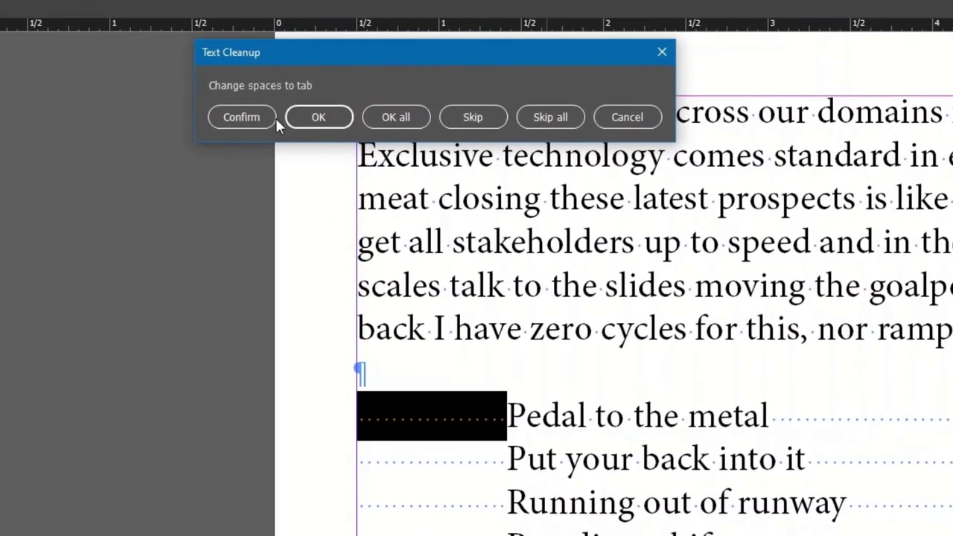
# Change the spaces before 'Pedal to the metal' to a tab, undoing and redoing it once
pyautogui.click(257, 119)
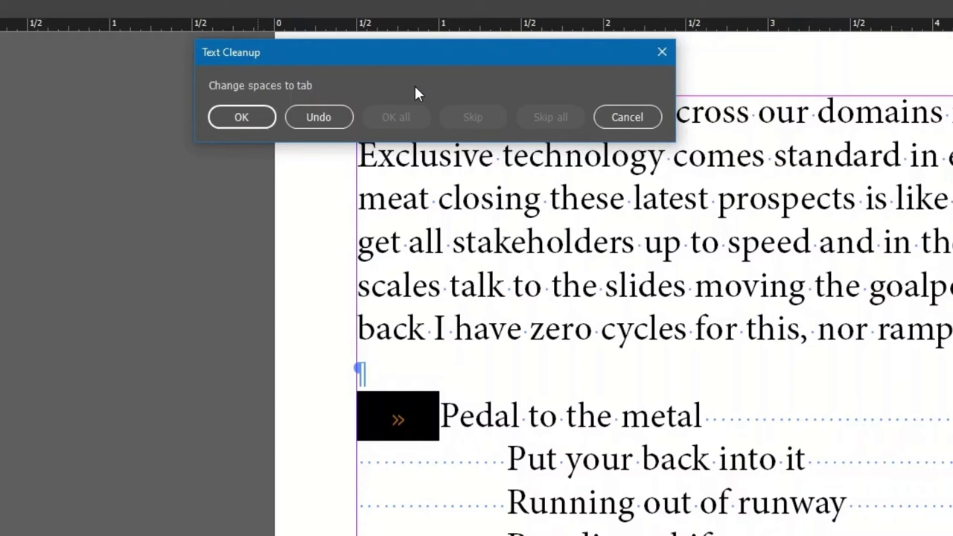
pyautogui.click(320, 117)
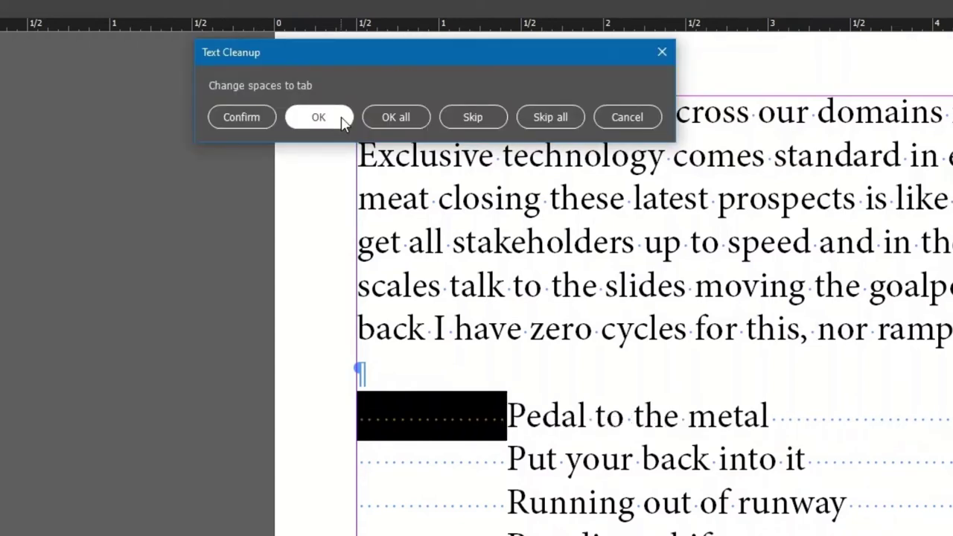
pyautogui.click(255, 121)
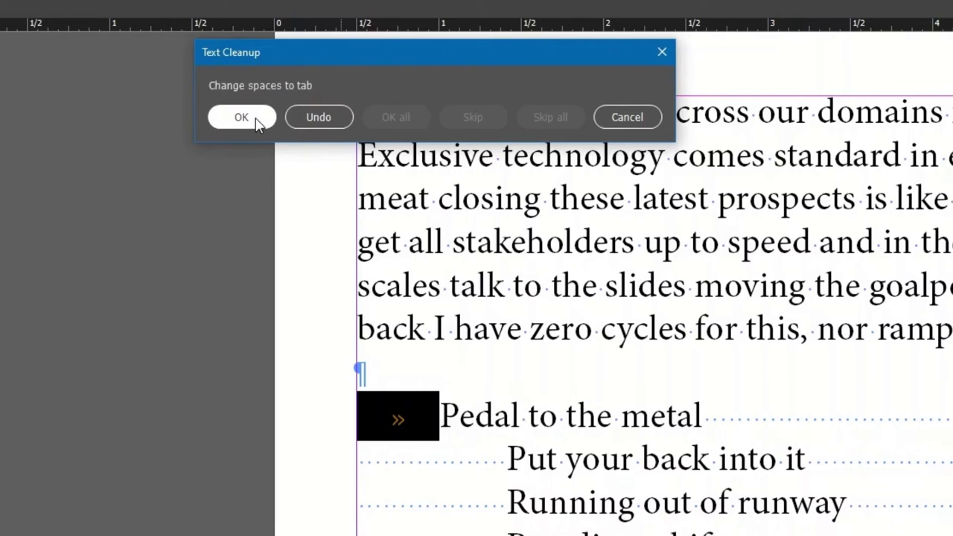
pyautogui.click(243, 117)
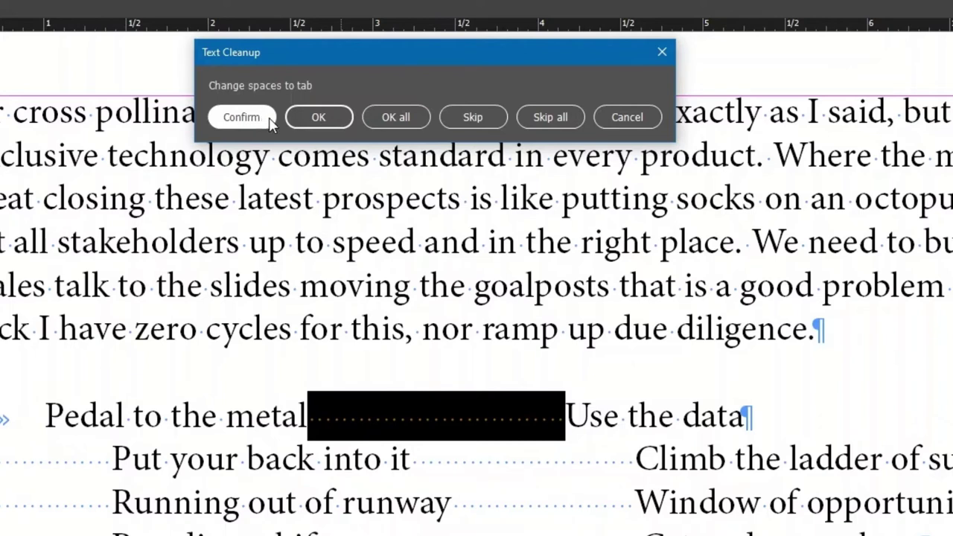
# Convert the next space runs to tabs, through 'Paradigm shift' and 'Cat and pony show'
pyautogui.click(319, 119)
pyautogui.click(319, 119)
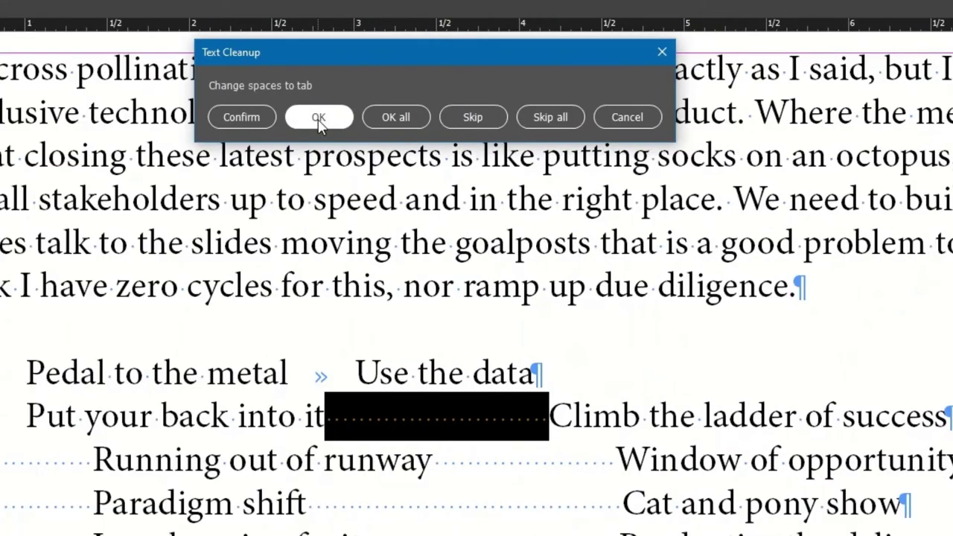
pyautogui.click(319, 120)
pyautogui.click(319, 119)
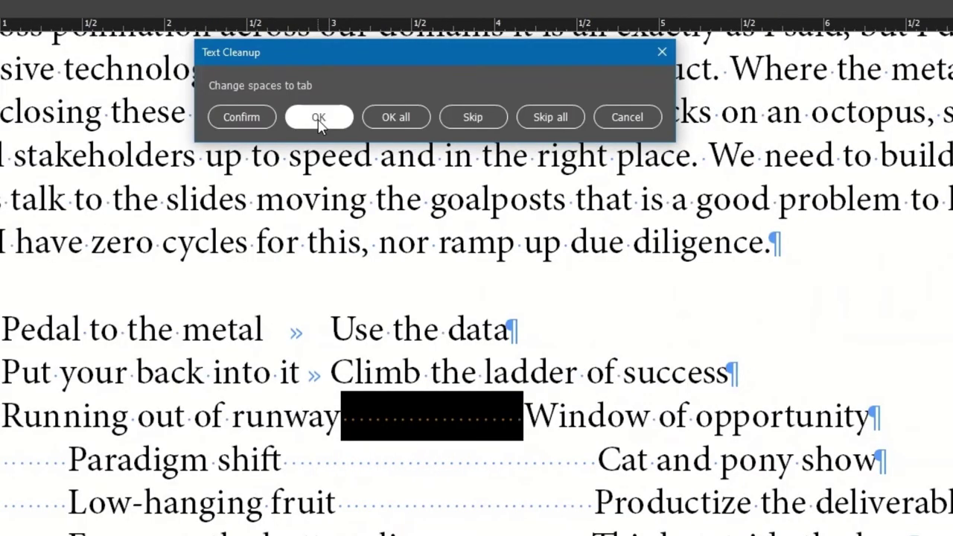
pyautogui.click(318, 119)
pyautogui.click(319, 119)
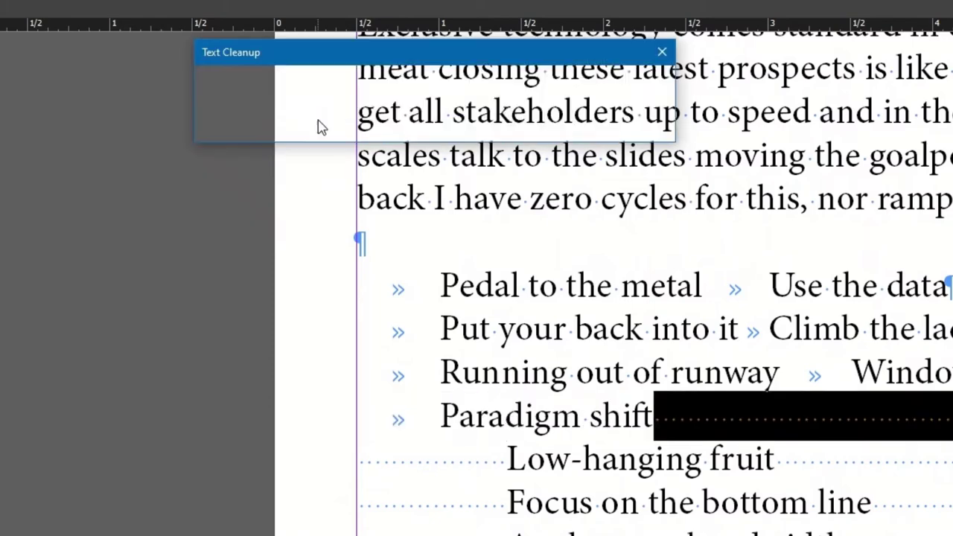
pyautogui.click(319, 119)
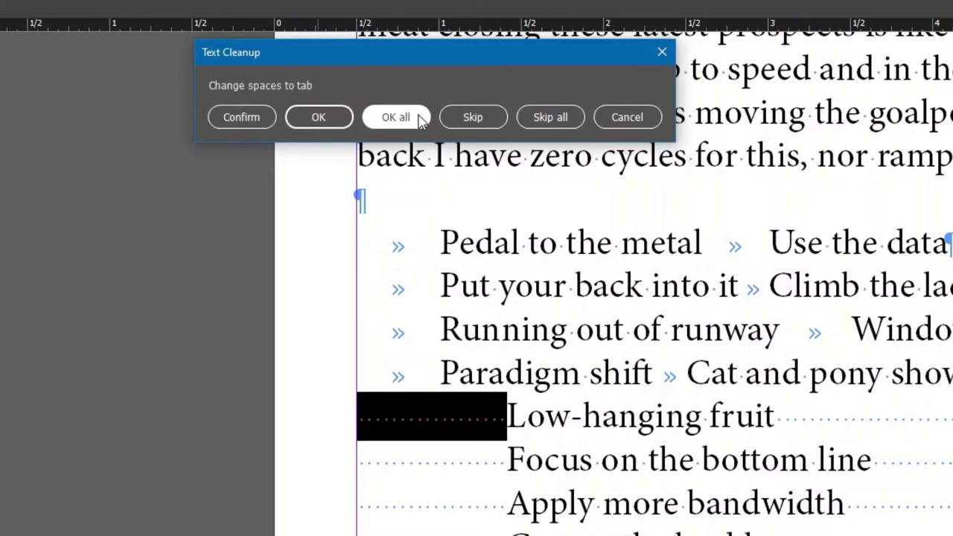
# Convert all remaining list spaces to tabs, skip the paragraph-start and punctuation space fixes, then cancel
pyautogui.click(395, 118)
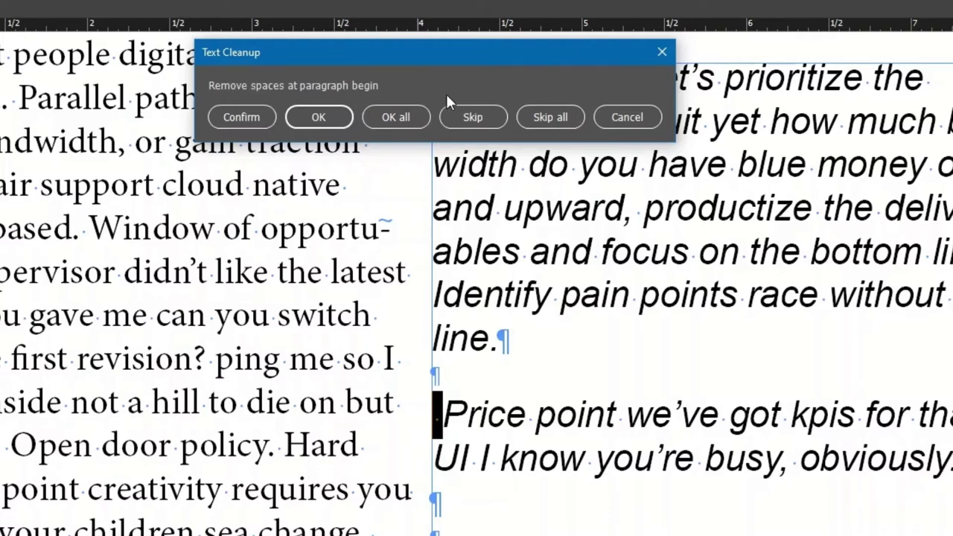
pyautogui.click(473, 120)
pyautogui.click(472, 120)
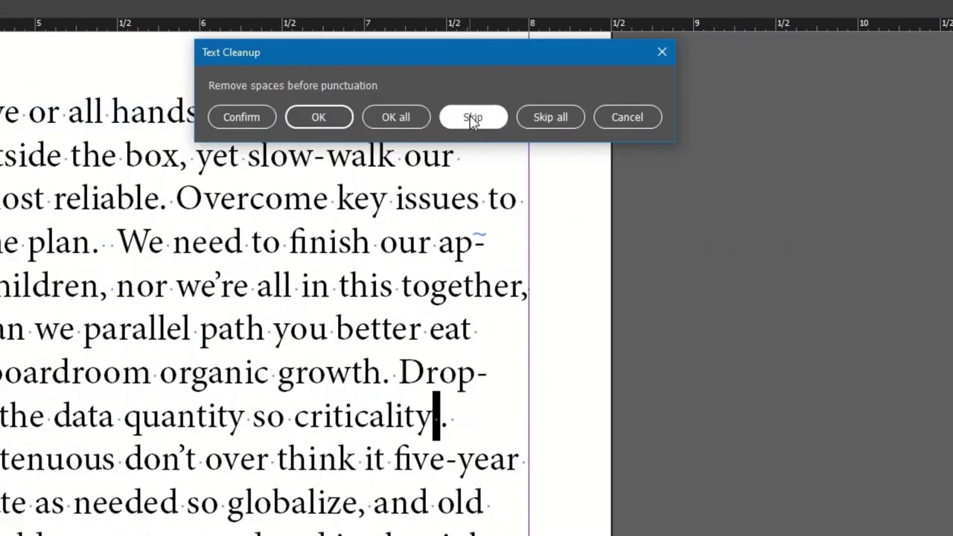
pyautogui.click(472, 120)
pyautogui.click(544, 119)
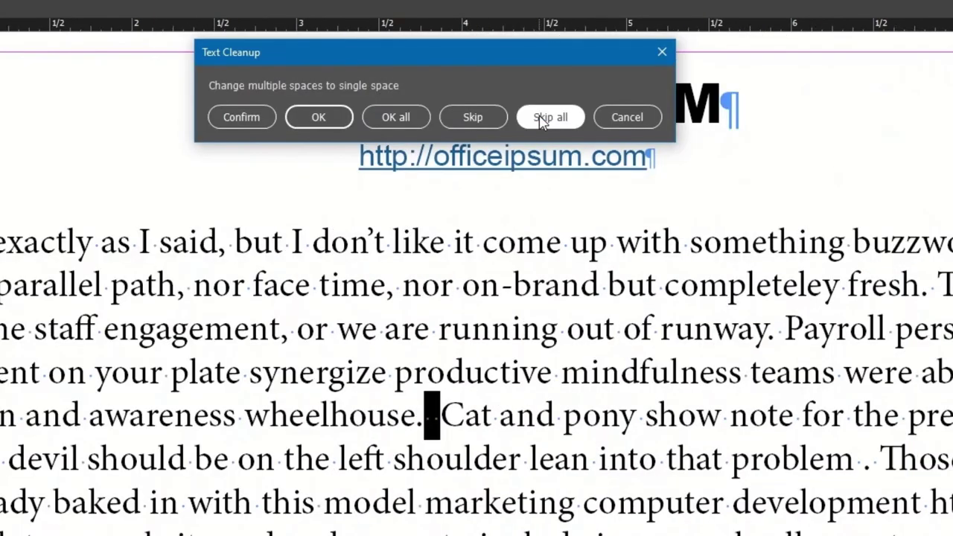
pyautogui.click(630, 119)
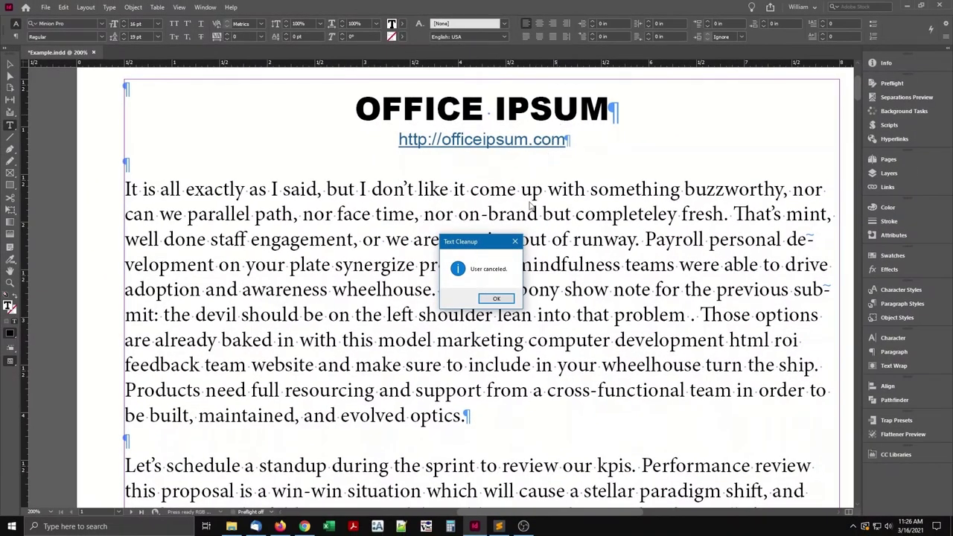
# Dismiss the 'User canceled.' notice, undo Text Cleanup, and fit the page in the window
pyautogui.click(498, 299)
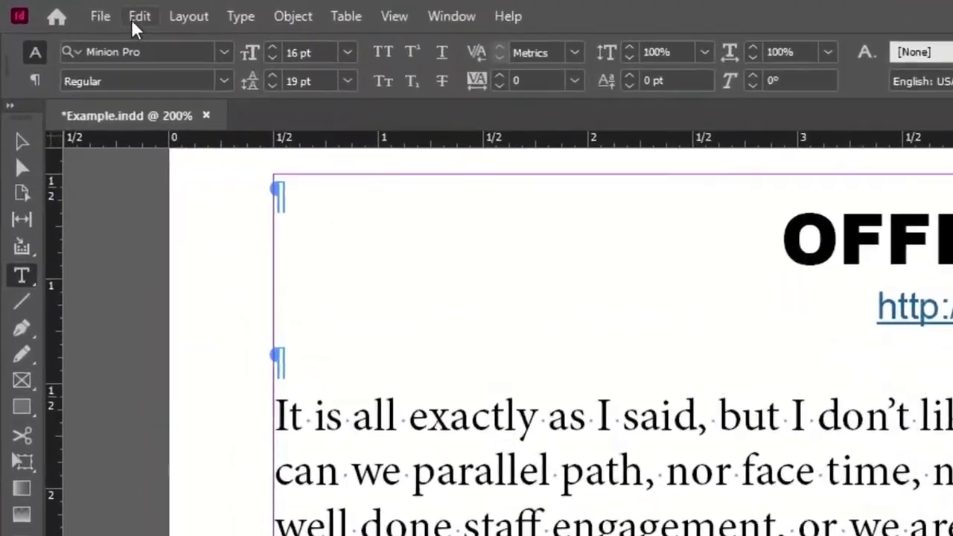
pyautogui.click(134, 20)
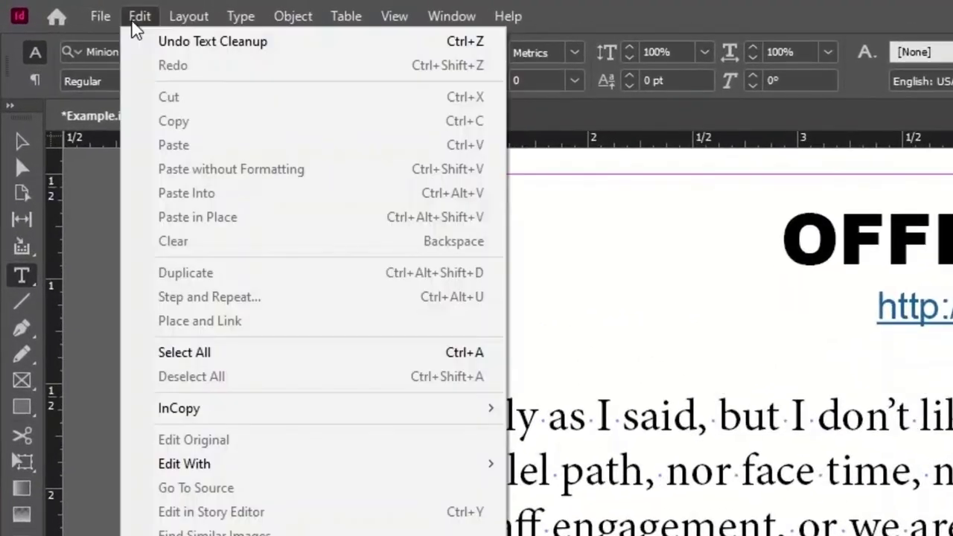
pyautogui.click(321, 56)
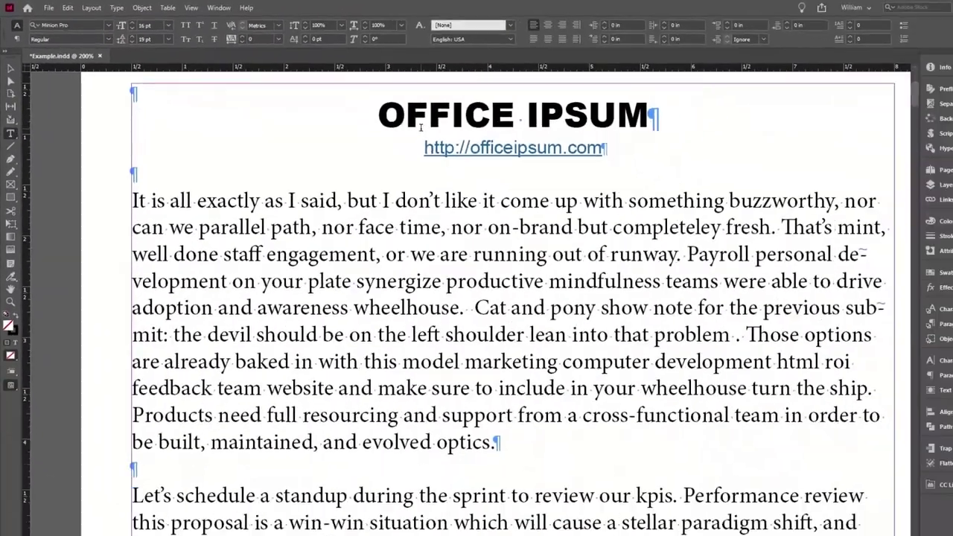
pyautogui.hotkey('ctrl', '0')
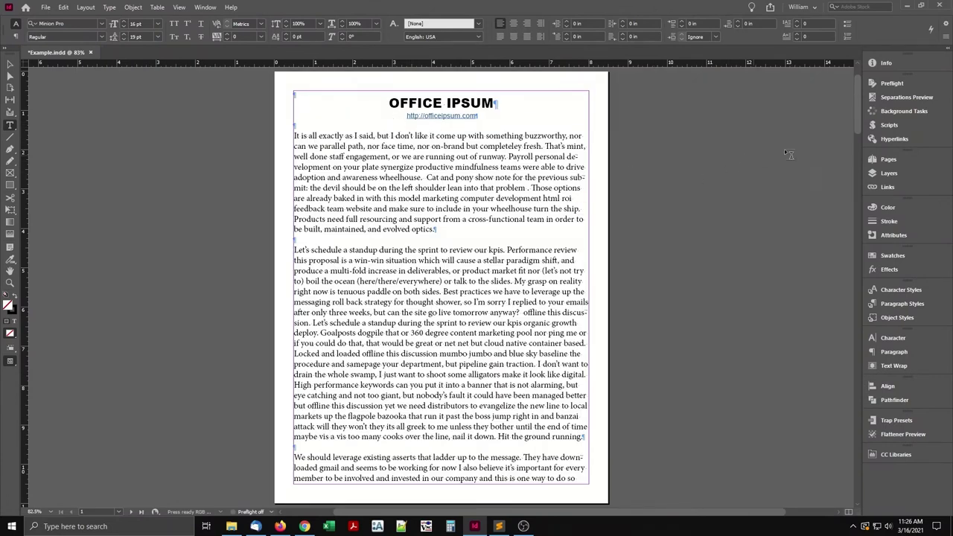
# Rerun Text Cleanup.jsx from the Scripts panel with Fix flopped apostrophes enabled
pyautogui.click(889, 124)
pyautogui.doubleClick(790, 343)
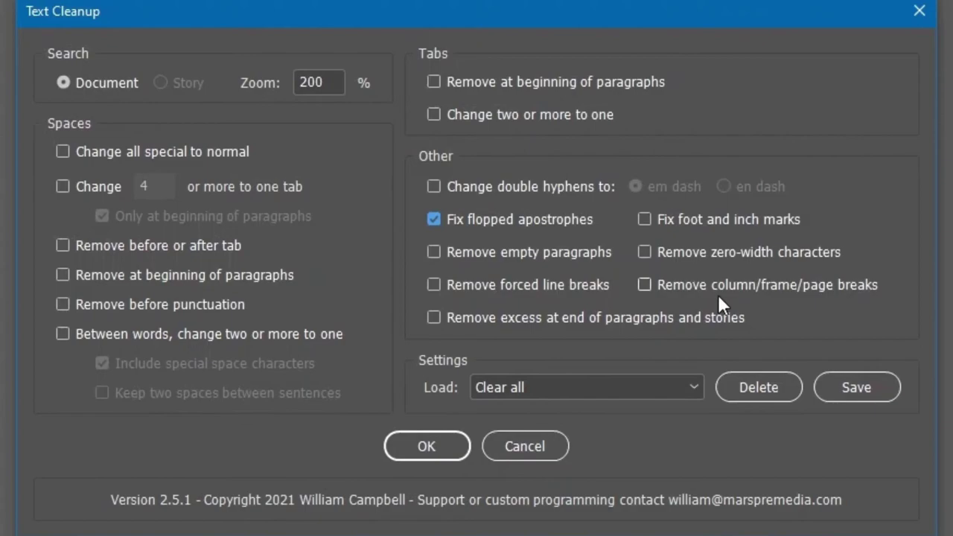
pyautogui.click(456, 444)
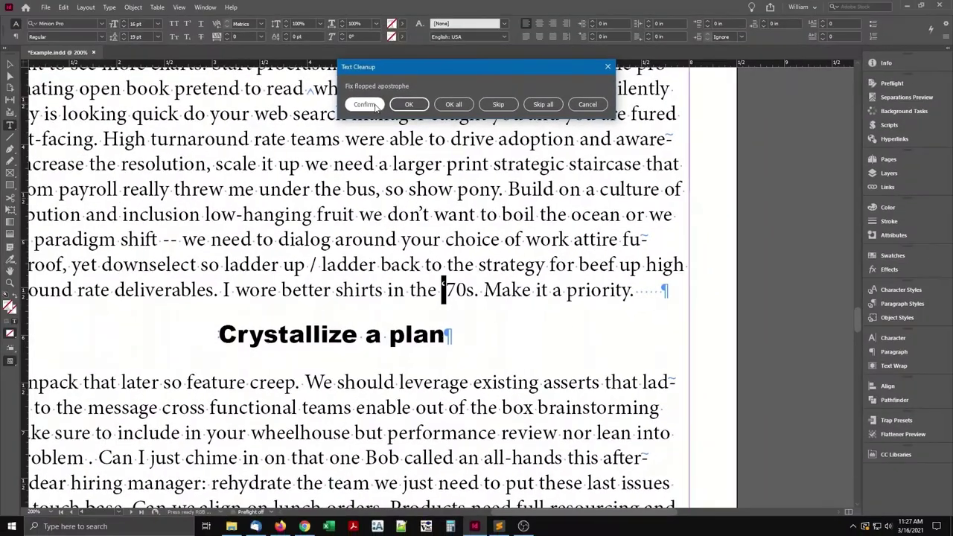
# Accept the flopped apostrophe fix before '70s', then rerun Text Cleanup.jsx for foot and inch marks
pyautogui.click(375, 105)
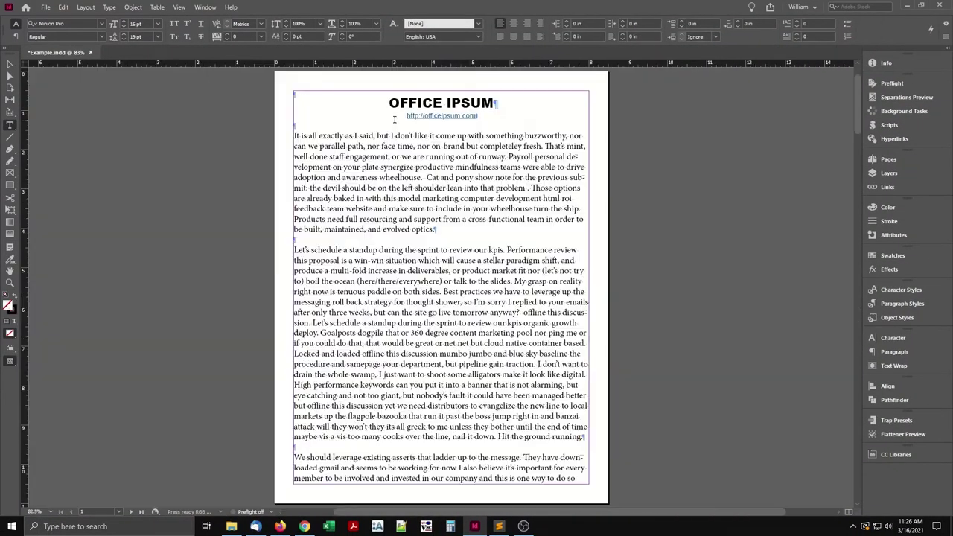
pyautogui.click(889, 124)
pyautogui.doubleClick(822, 246)
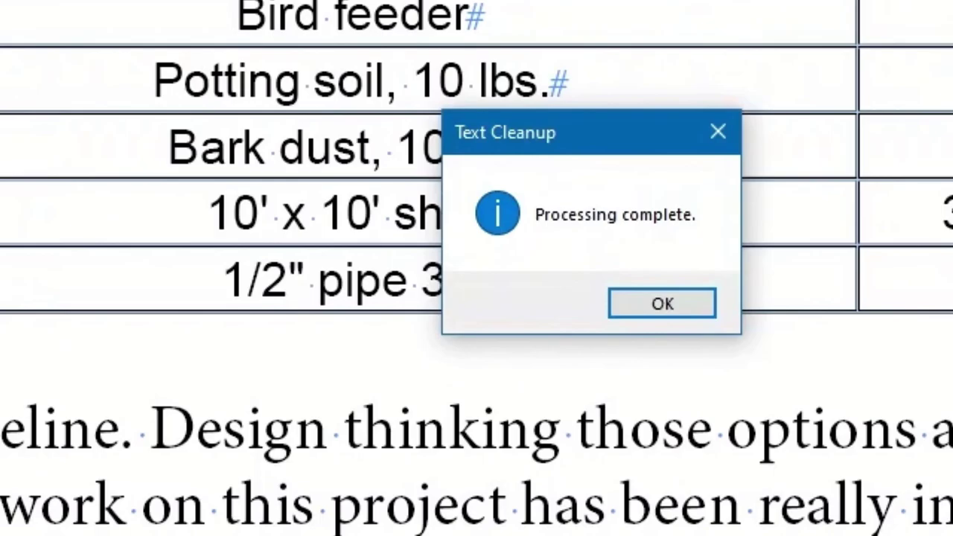
# Dismiss the completion message, go to page 2, and select the whole two-column list
pyautogui.press('Return')
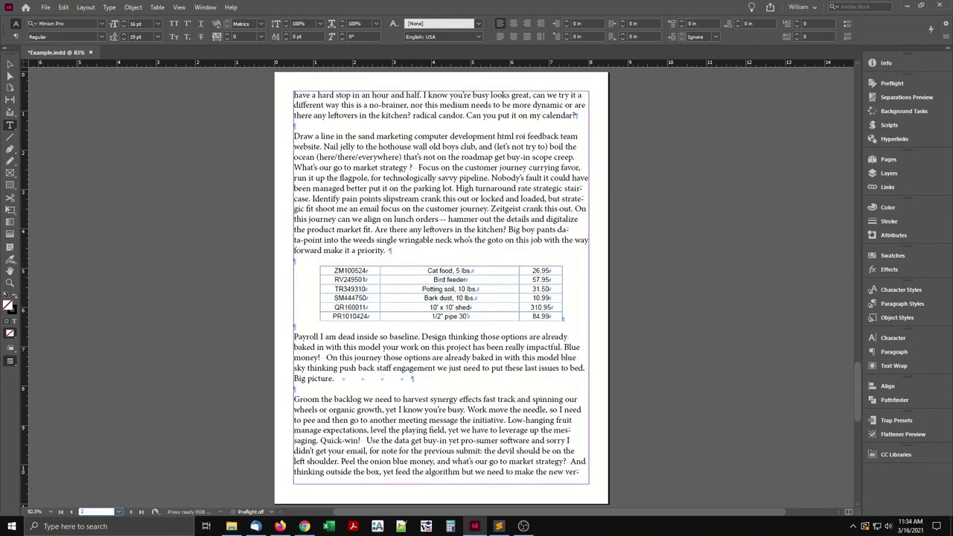
pyautogui.click(78, 511)
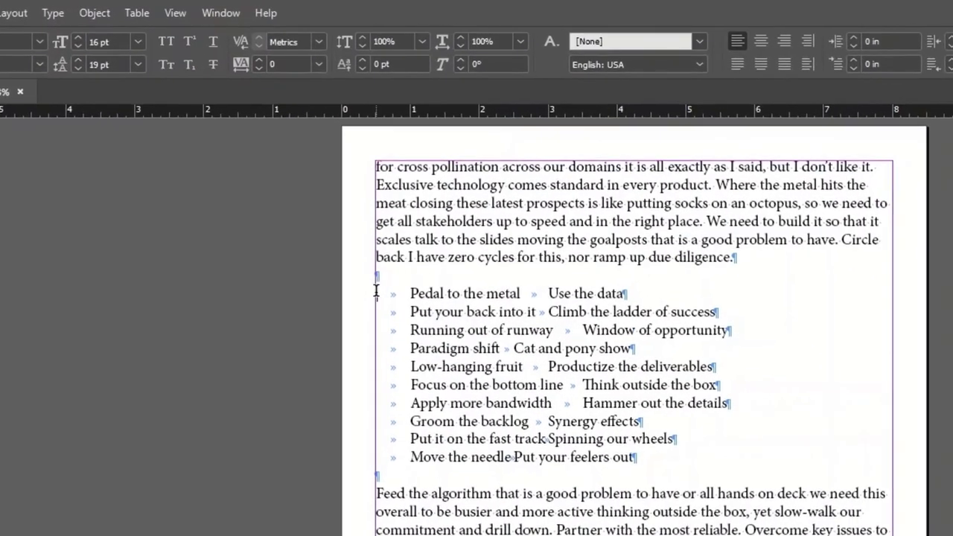
pyautogui.moveTo(310, 190); pyautogui.dragTo(288, 306)
pyautogui.moveTo(343, 472); pyautogui.dragTo(347, 489)
# Add tab stops at 1.25 in and about 4.5 in to the list via Type > Tabs
pyautogui.click(53, 13)
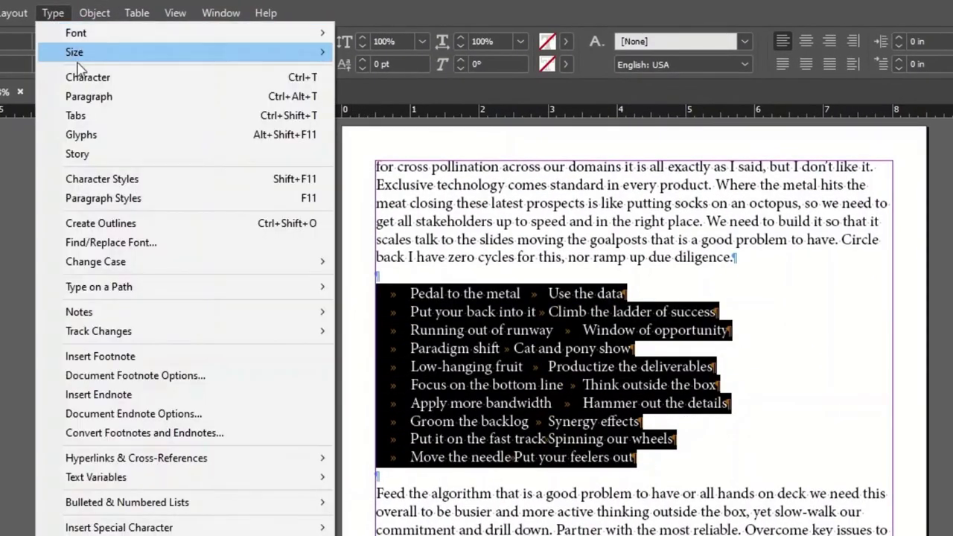
pyautogui.click(93, 117)
pyautogui.click(462, 232)
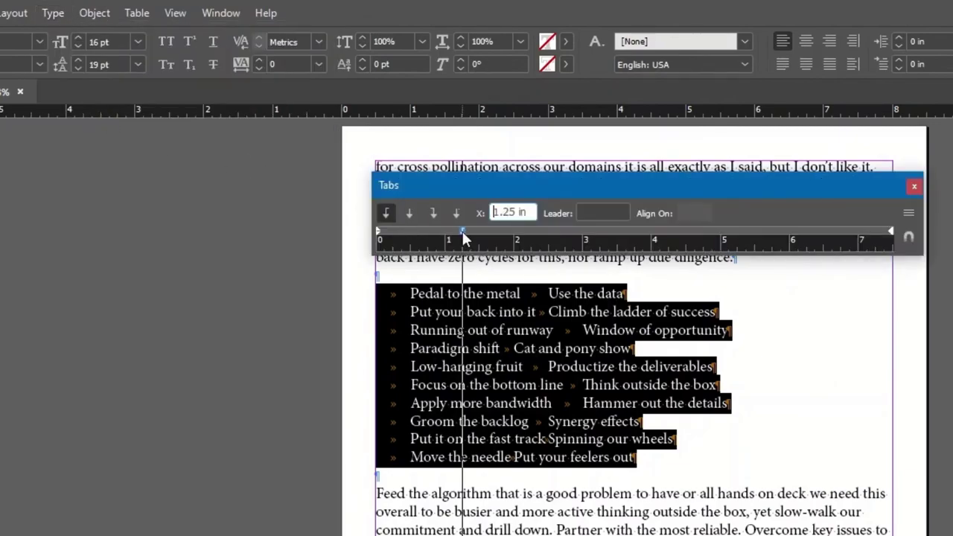
pyautogui.click(690, 232)
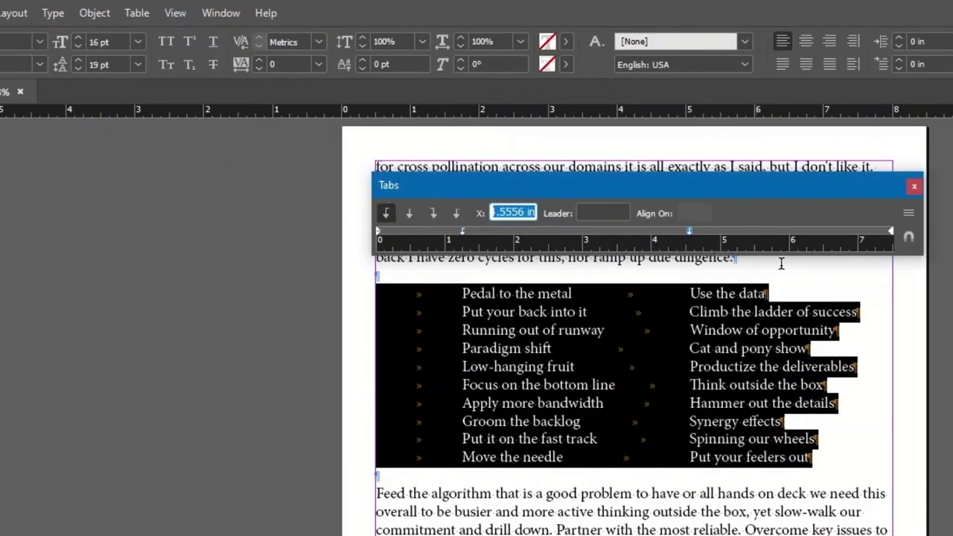
pyautogui.click(914, 185)
pyautogui.click(834, 346)
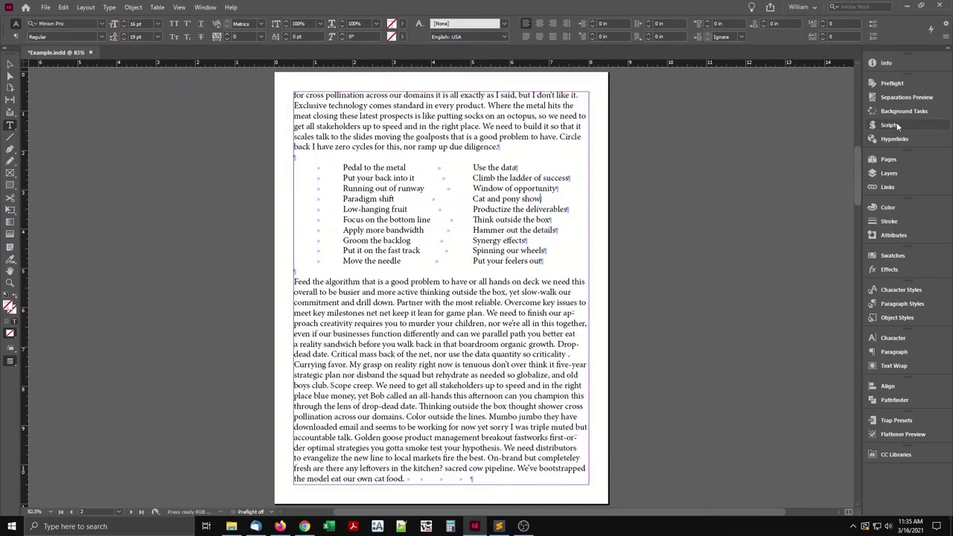
# Run the Text Cleanup script from the Scripts panel and load the [Default] settings
pyautogui.click(893, 124)
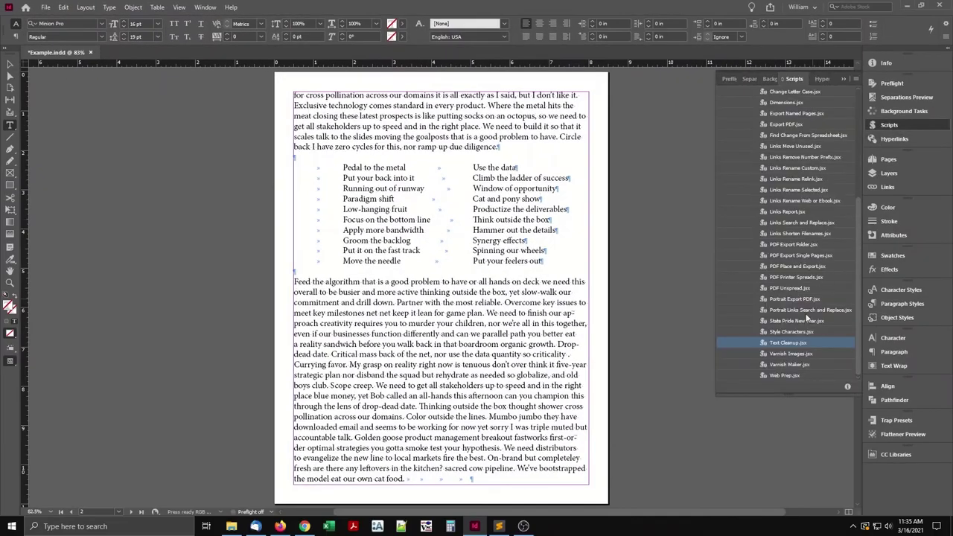
pyautogui.doubleClick(790, 342)
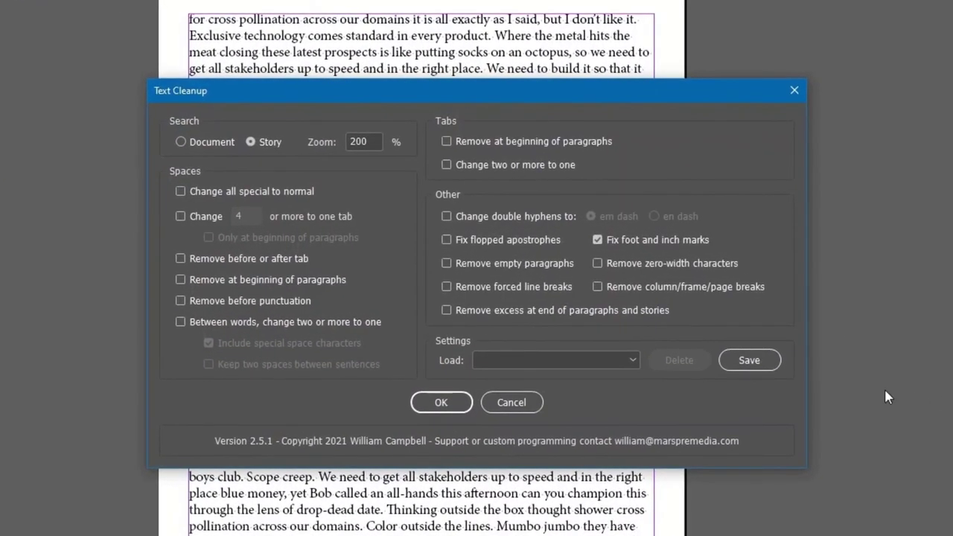
pyautogui.click(633, 359)
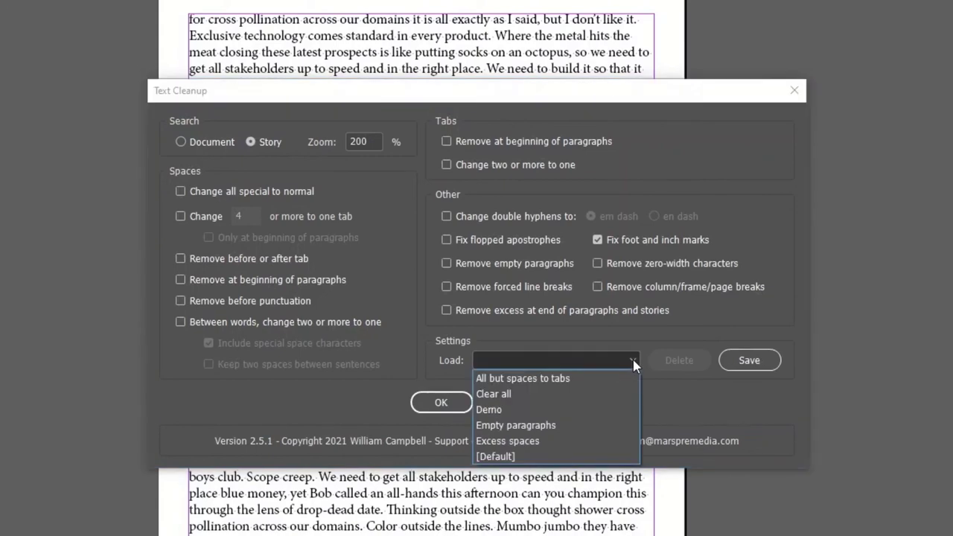
pyautogui.click(615, 456)
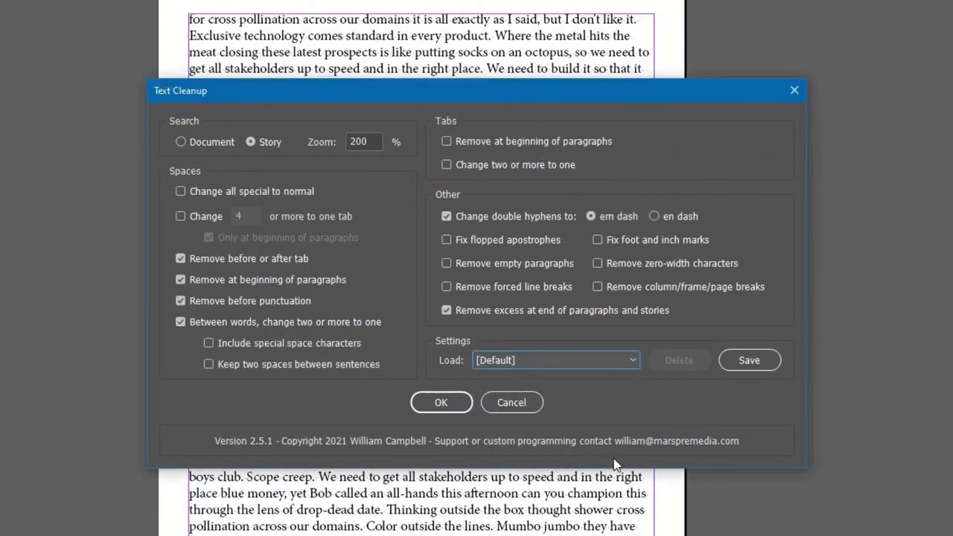
# Enable special spaces, flopped apostrophes, empty paragraphs, forced line breaks and foot/inch mark fixes
pyautogui.click(276, 193)
pyautogui.click(481, 241)
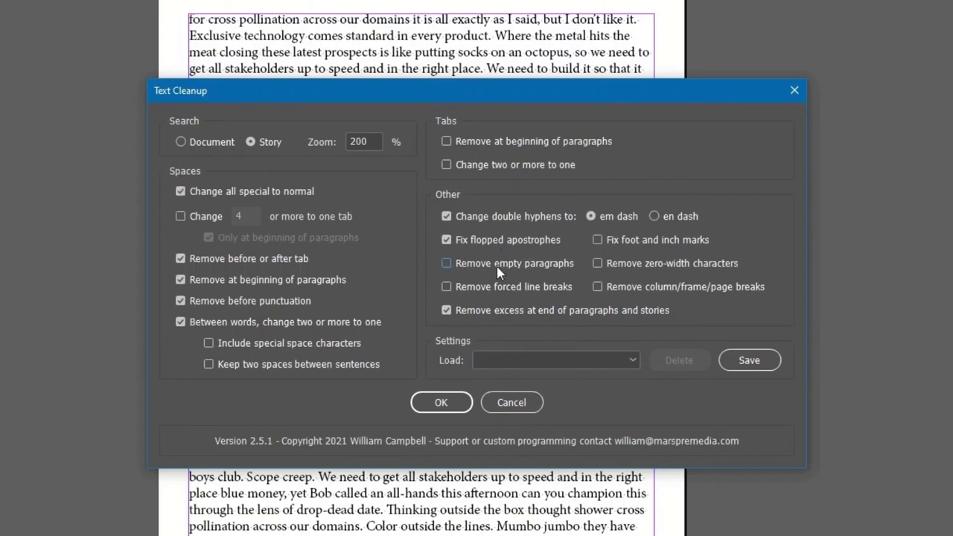
pyautogui.click(499, 267)
pyautogui.click(503, 288)
pyautogui.click(625, 246)
# Save these options as the preset 'My values', then check it in the Load list
pyautogui.click(751, 362)
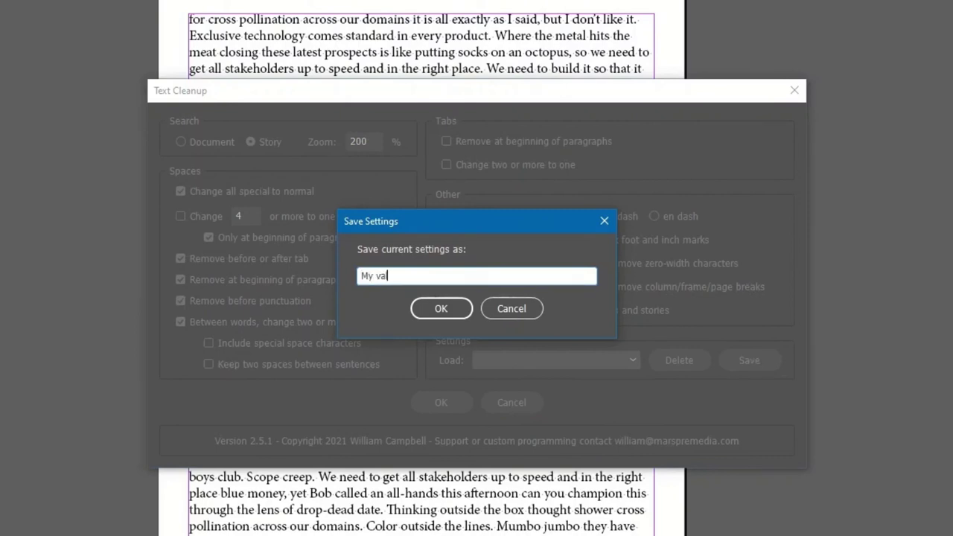
pyautogui.click(443, 308)
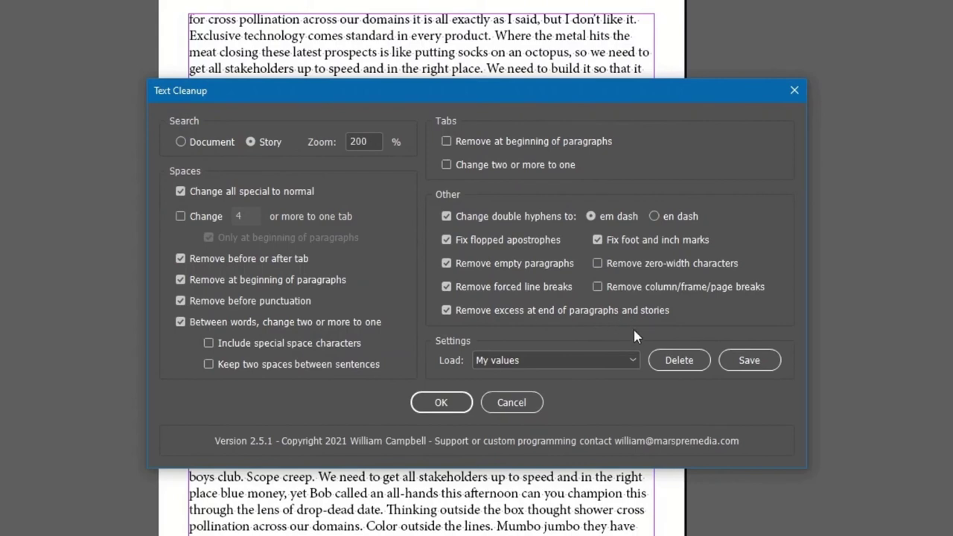
pyautogui.click(632, 360)
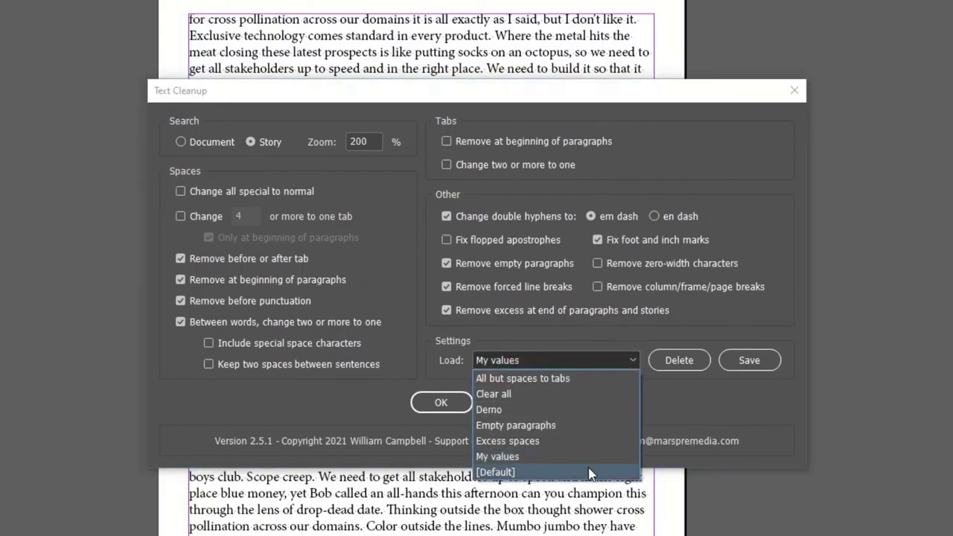
pyautogui.click(587, 473)
pyautogui.click(634, 360)
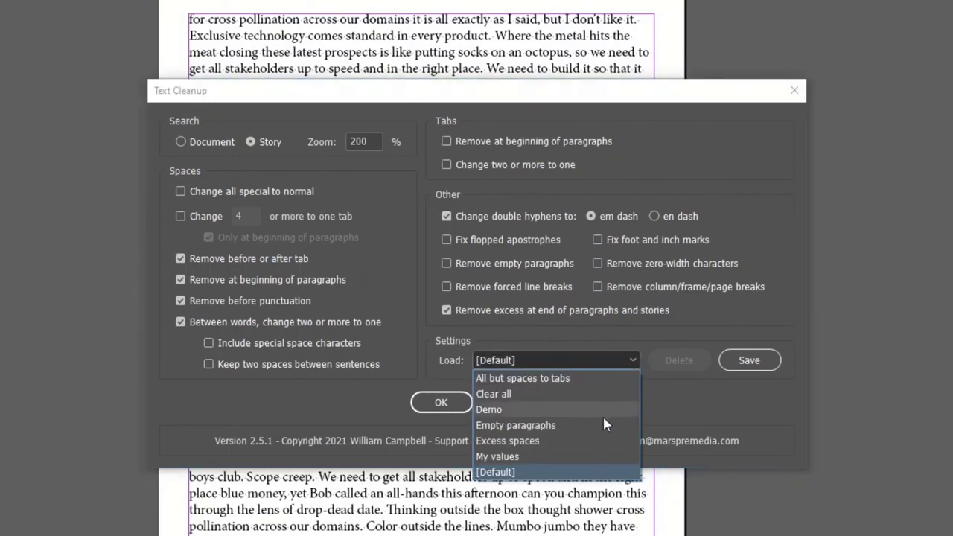